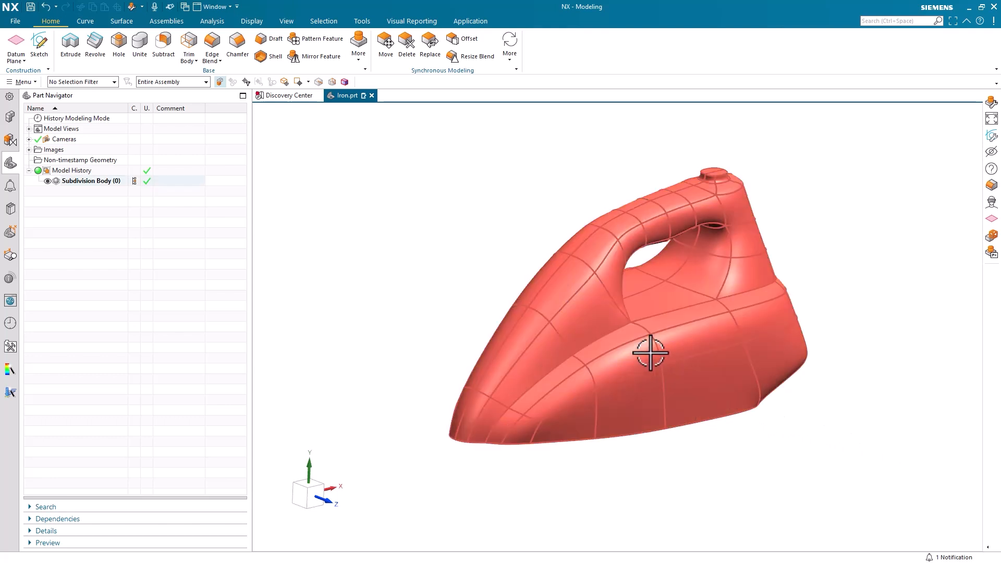
Open the iron's subdivision body for editing and create a datum plane on the XC-YC plane at distance 0
{"action": "double_click", "coordinate": [86, 181]}
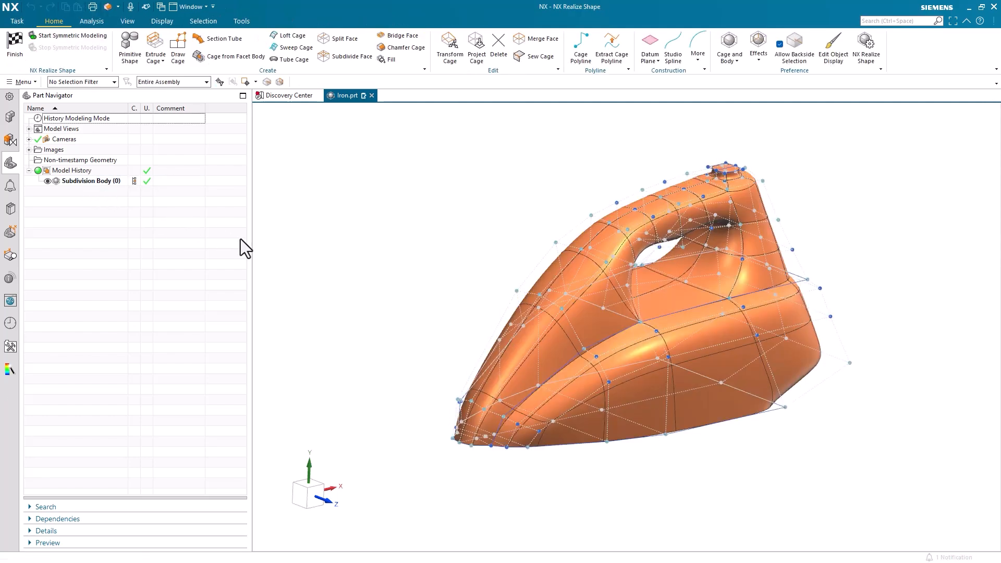
{"action": "middle_click_drag", "start_coordinate": [353, 277], "coordinate": [370, 294]}
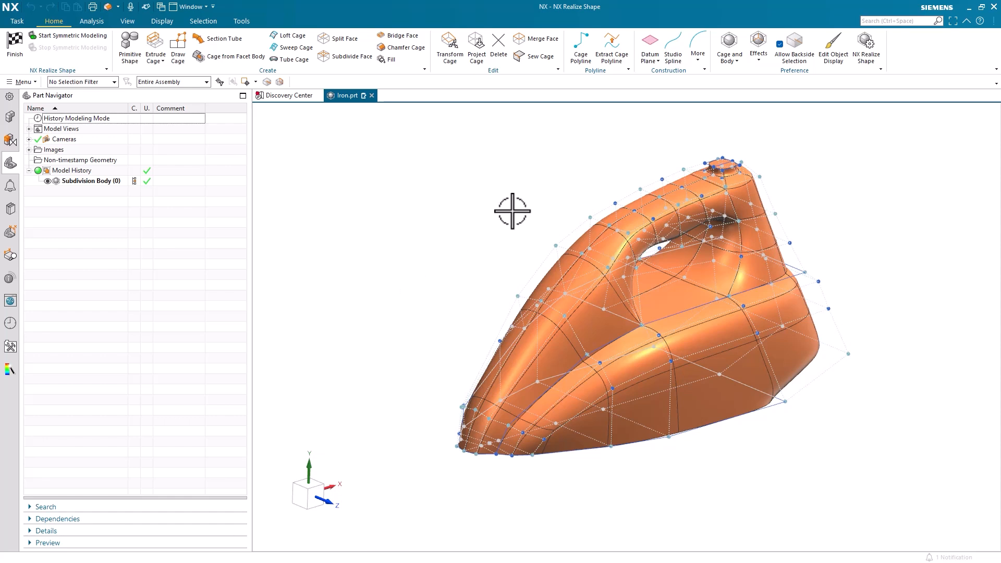
{"action": "left_click", "coordinate": [653, 58]}
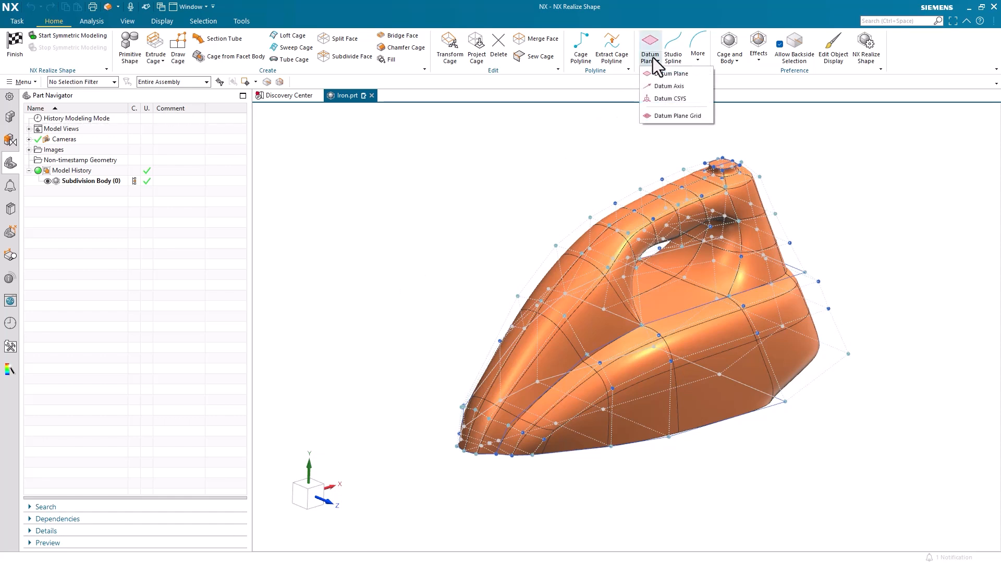
{"action": "left_click", "coordinate": [656, 73]}
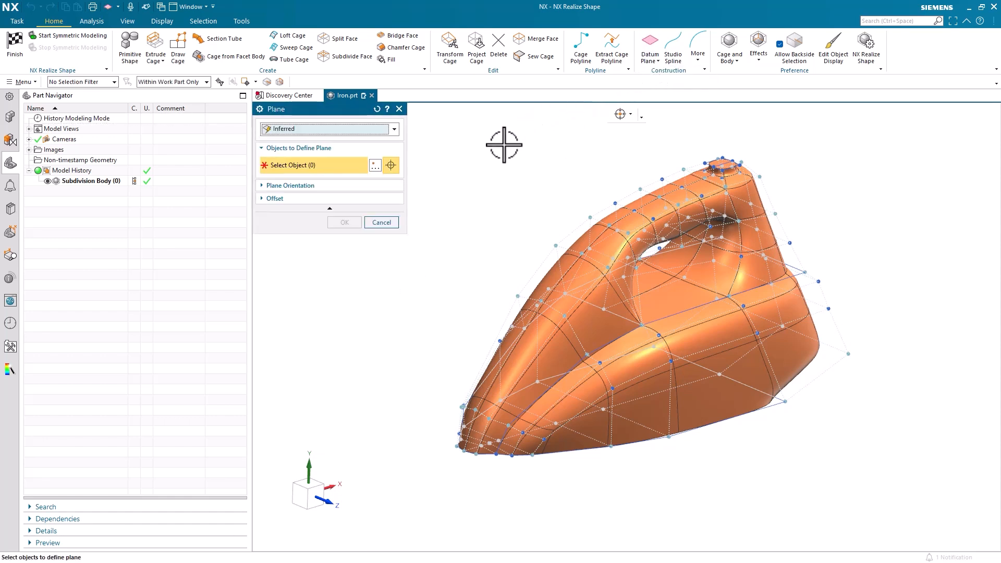
{"action": "left_click", "coordinate": [341, 130]}
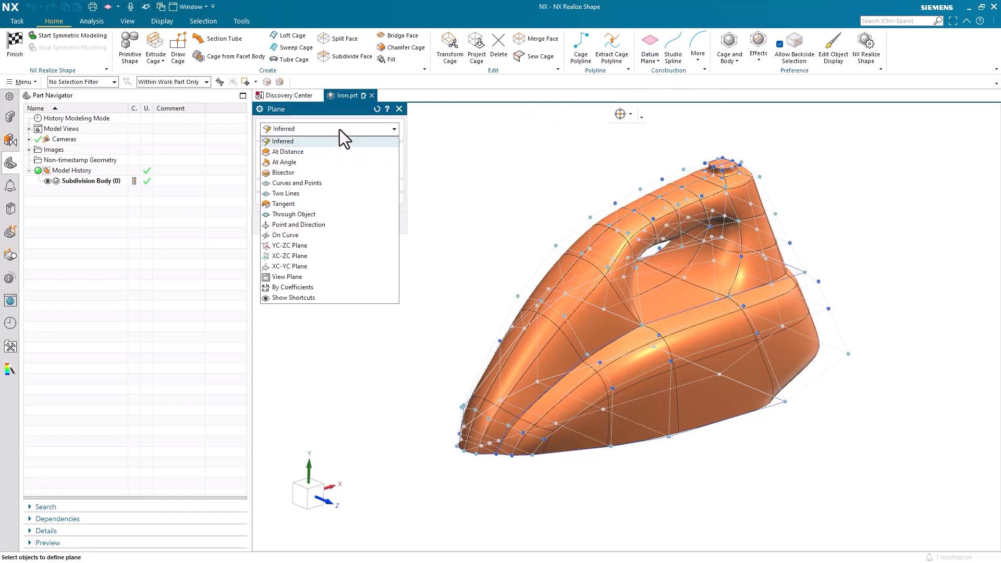
{"action": "left_click", "coordinate": [313, 266]}
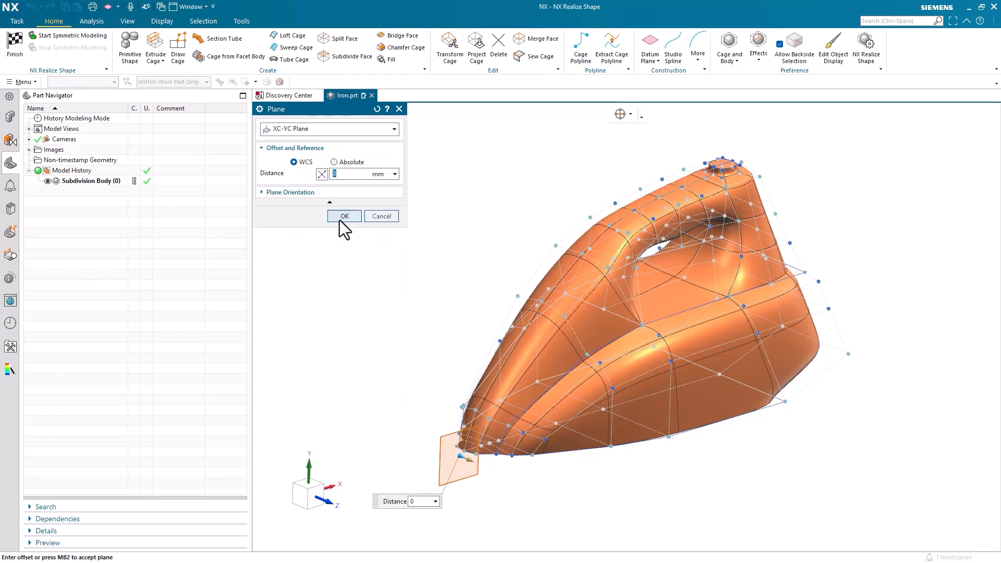
{"action": "middle_click_drag", "start_coordinate": [346, 362], "coordinate": [373, 367]}
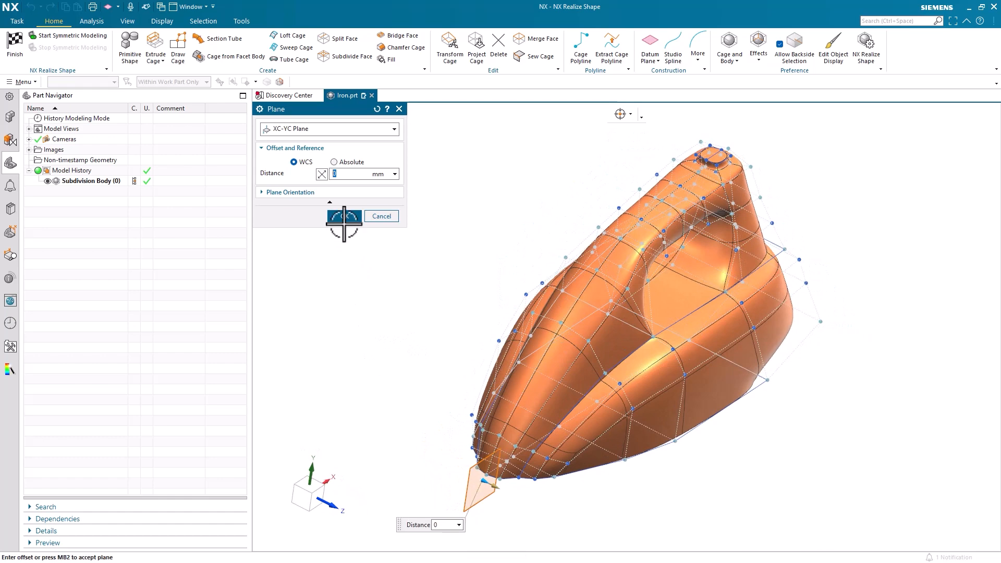
{"action": "left_click", "coordinate": [345, 216]}
{"action": "left_click", "coordinate": [400, 105]}
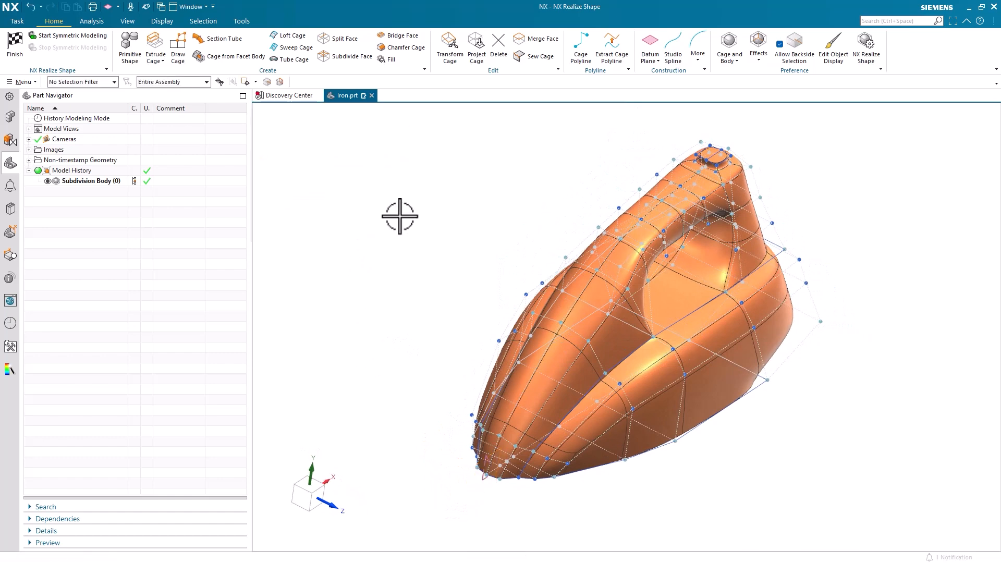
Start symmetric modeling of the iron's cage, using the datum plane at the nose as the symmetry plane
{"action": "mouse_move", "coordinate": [397, 339]}
{"action": "middle_mouse_down"}
{"action": "mouse_move", "coordinate": [397, 319]}
{"action": "mouse_move", "coordinate": [382, 326]}
{"action": "middle_mouse_up"}
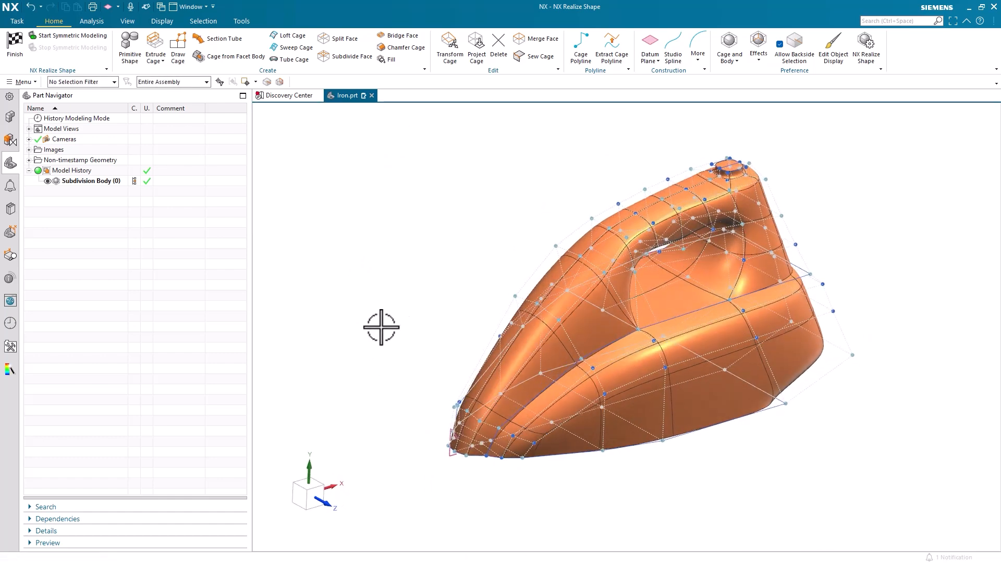
{"action": "left_click", "coordinate": [79, 40]}
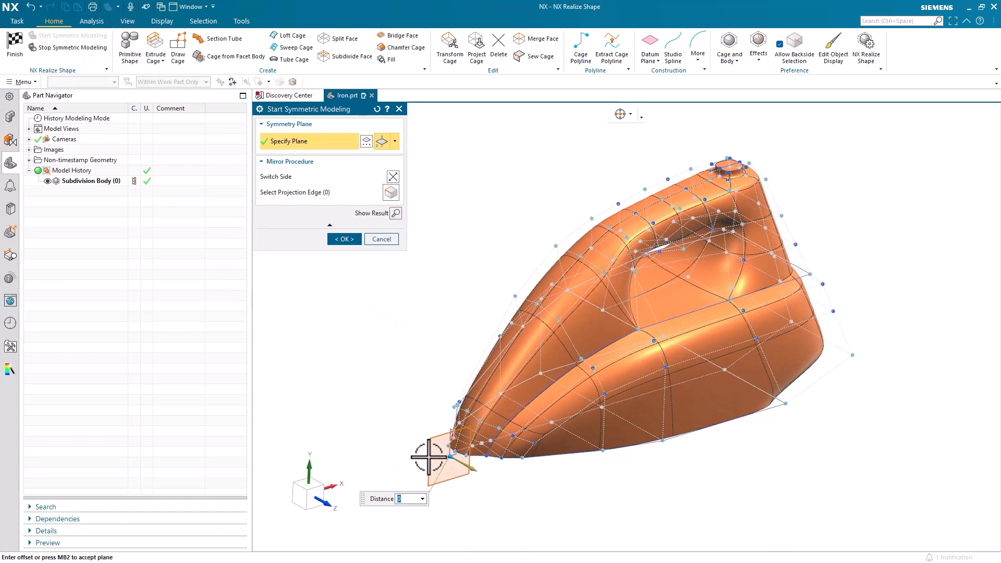
{"action": "left_click", "coordinate": [395, 142]}
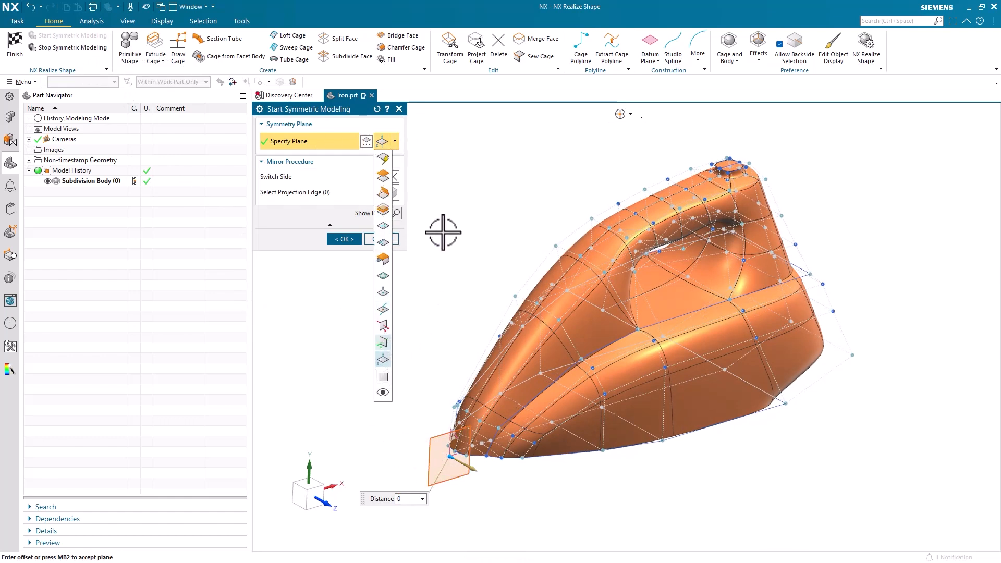
{"action": "left_click", "coordinate": [381, 158]}
{"action": "scroll", "coordinate": [452, 443], "scroll_direction": "up", "scroll_amount": 3}
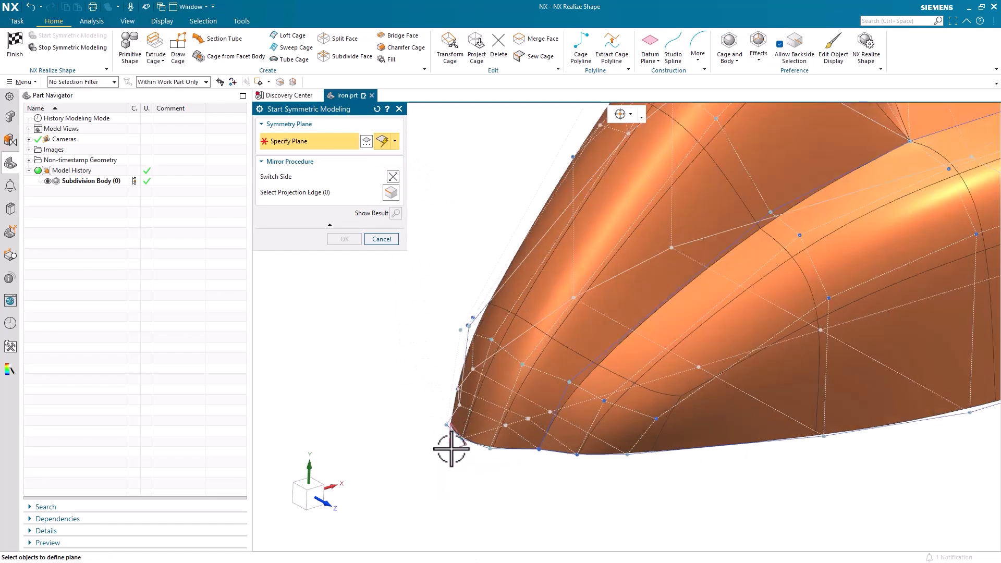
{"action": "left_click", "coordinate": [451, 443]}
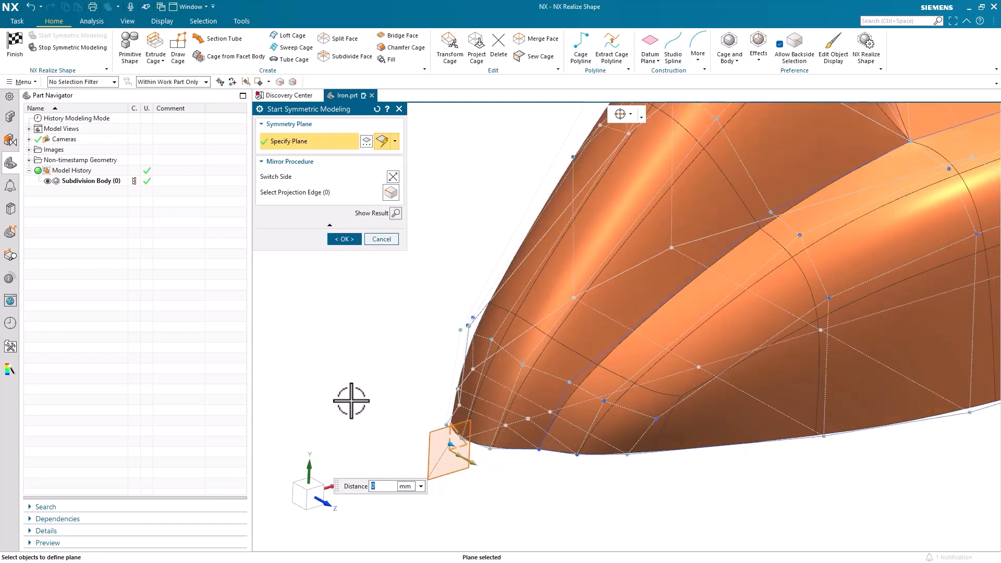
{"action": "scroll", "coordinate": [356, 425], "scroll_direction": "down", "scroll_amount": 3}
{"action": "scroll", "coordinate": [356, 425], "scroll_direction": "down", "scroll_amount": 2}
{"action": "left_click", "coordinate": [339, 239]}
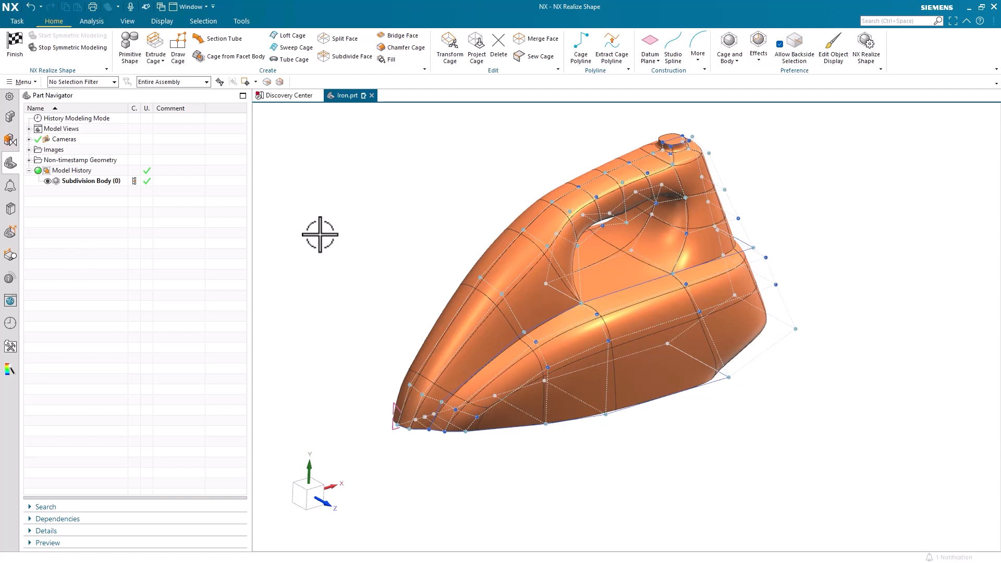
Set up a Chamfer Cage on the three cage edges around the top of the handle's knob with a 2 mm distance
{"action": "mouse_move", "coordinate": [322, 232]}
{"action": "middle_mouse_down"}
{"action": "mouse_move", "coordinate": [357, 223]}
{"action": "mouse_move", "coordinate": [391, 229]}
{"action": "mouse_move", "coordinate": [365, 238]}
{"action": "mouse_move", "coordinate": [321, 227]}
{"action": "mouse_move", "coordinate": [326, 236]}
{"action": "mouse_move", "coordinate": [315, 237]}
{"action": "mouse_move", "coordinate": [328, 234]}
{"action": "middle_mouse_up"}
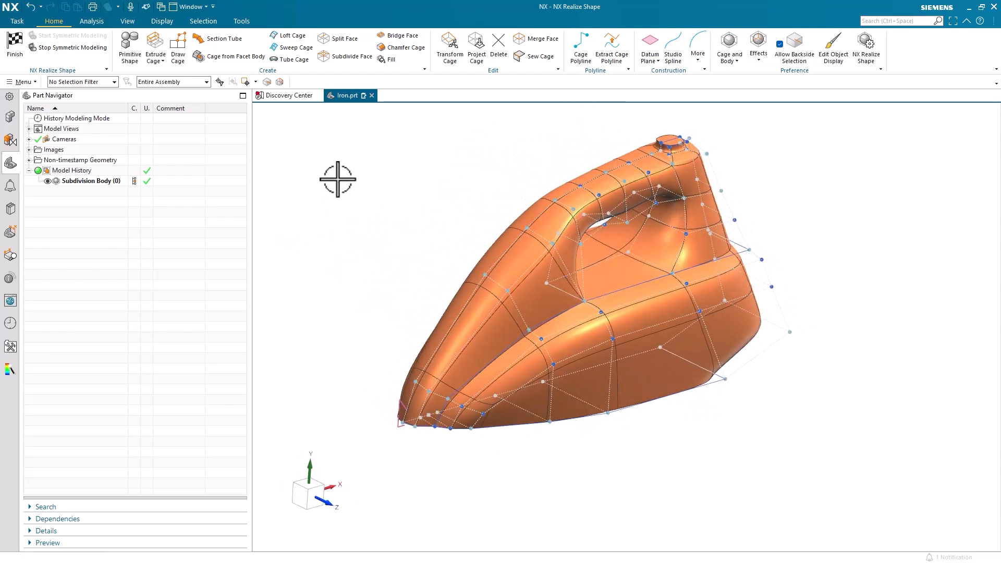
{"action": "left_click", "coordinate": [402, 47]}
{"action": "scroll", "coordinate": [600, 219], "scroll_direction": "up", "scroll_amount": 6}
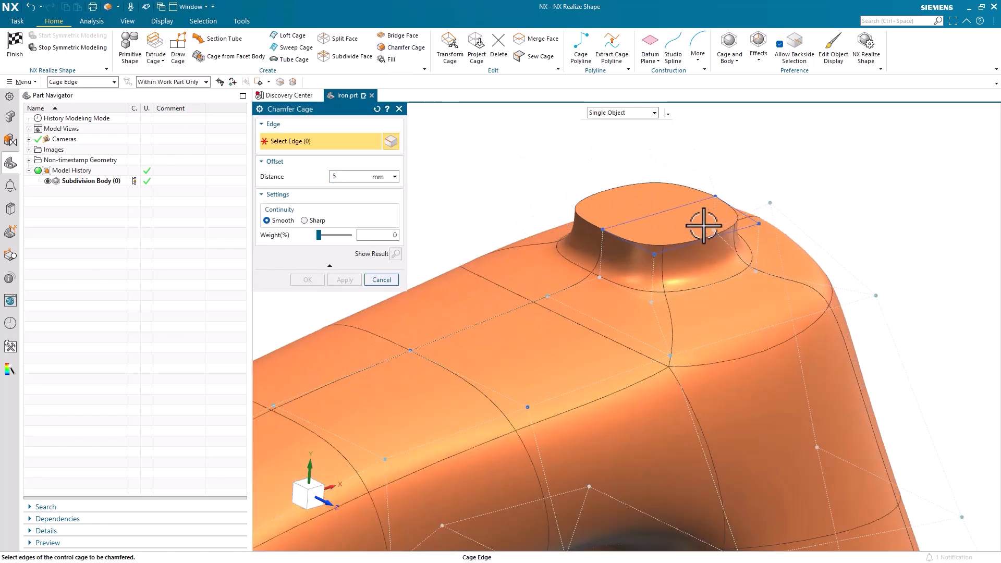
{"action": "left_click", "coordinate": [635, 243]}
{"action": "left_click", "coordinate": [700, 240]}
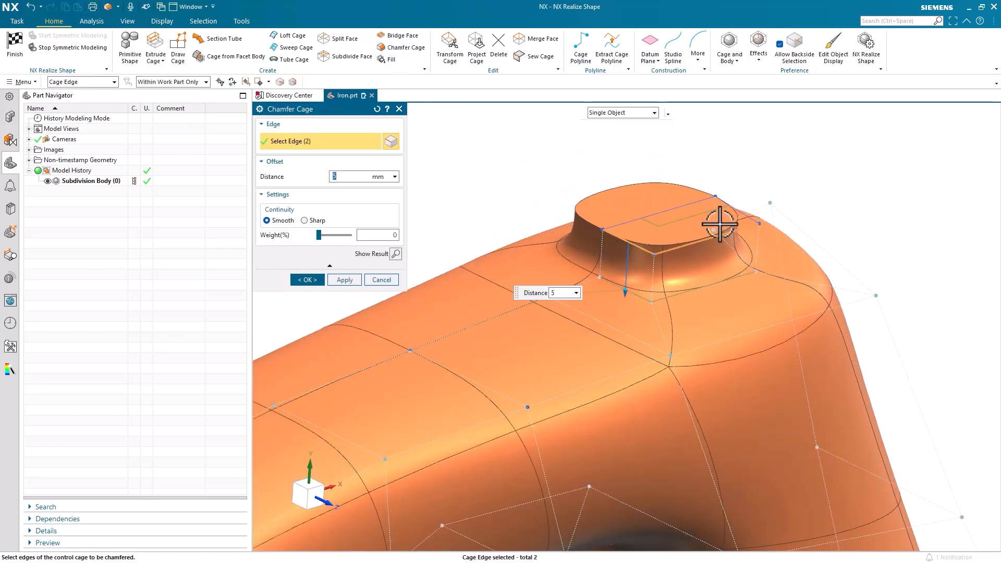
{"action": "left_click", "coordinate": [737, 207]}
{"action": "double_click", "coordinate": [346, 176]}
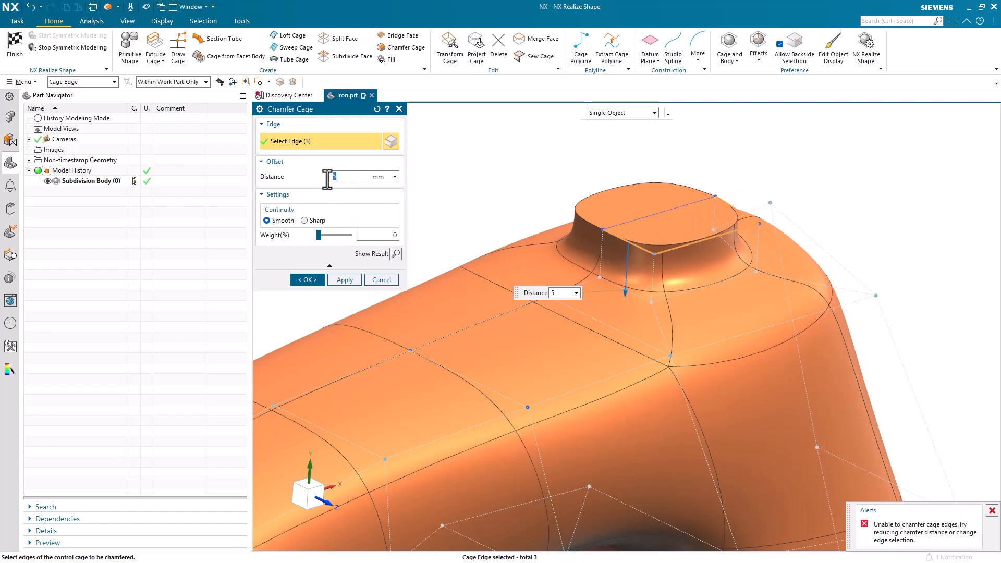
{"action": "type", "text": "2"}
{"action": "key", "text": "Return"}
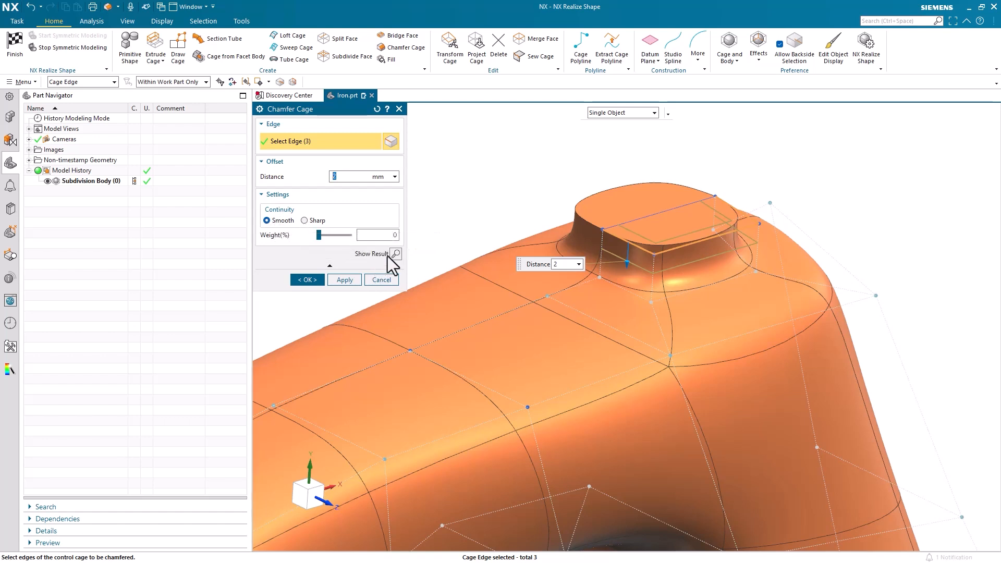
Preview the smooth knob chamfer, then change its continuity to Sharp and create it
{"action": "left_click", "coordinate": [396, 254]}
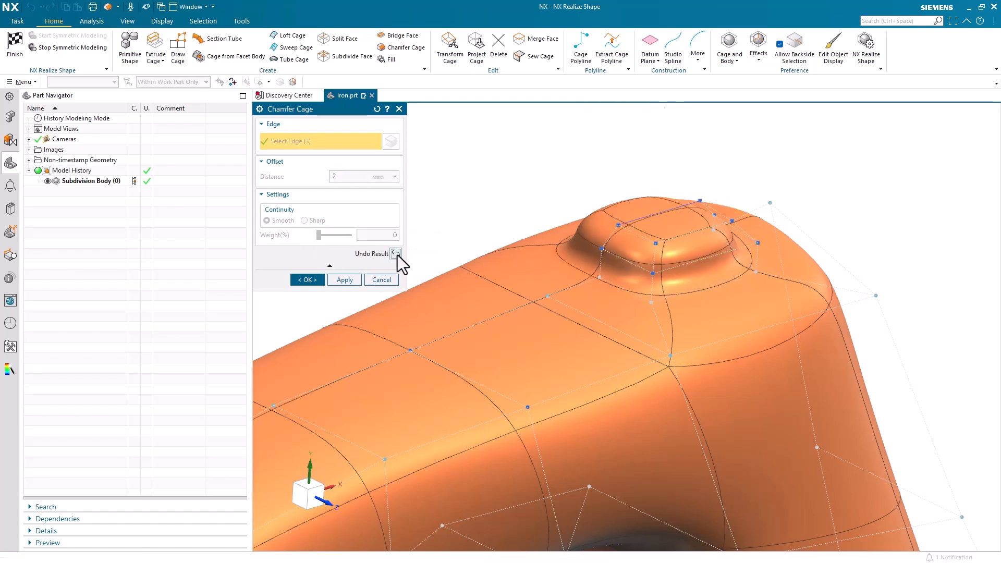
{"action": "left_click", "coordinate": [396, 253]}
{"action": "left_click", "coordinate": [313, 220]}
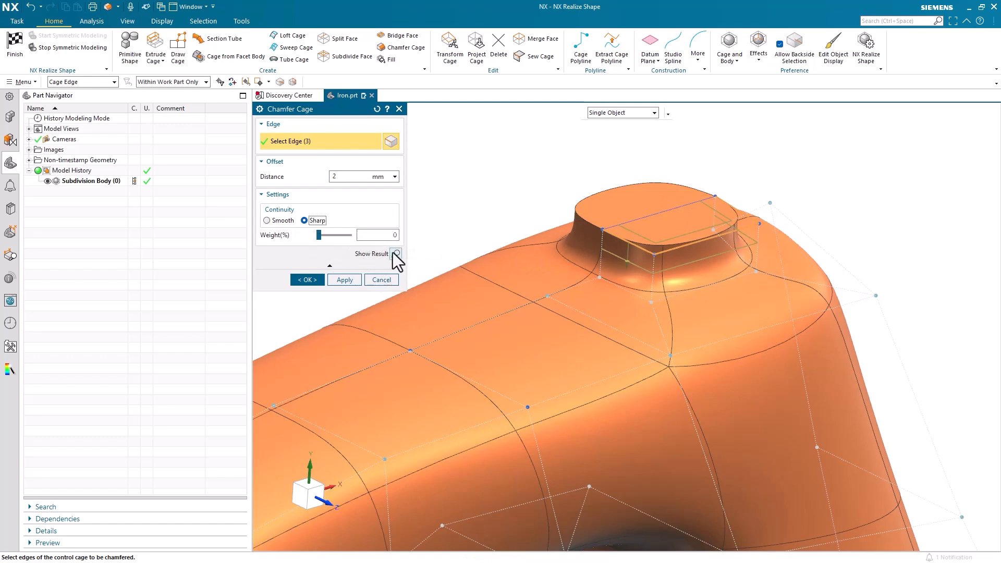
{"action": "left_click", "coordinate": [395, 254]}
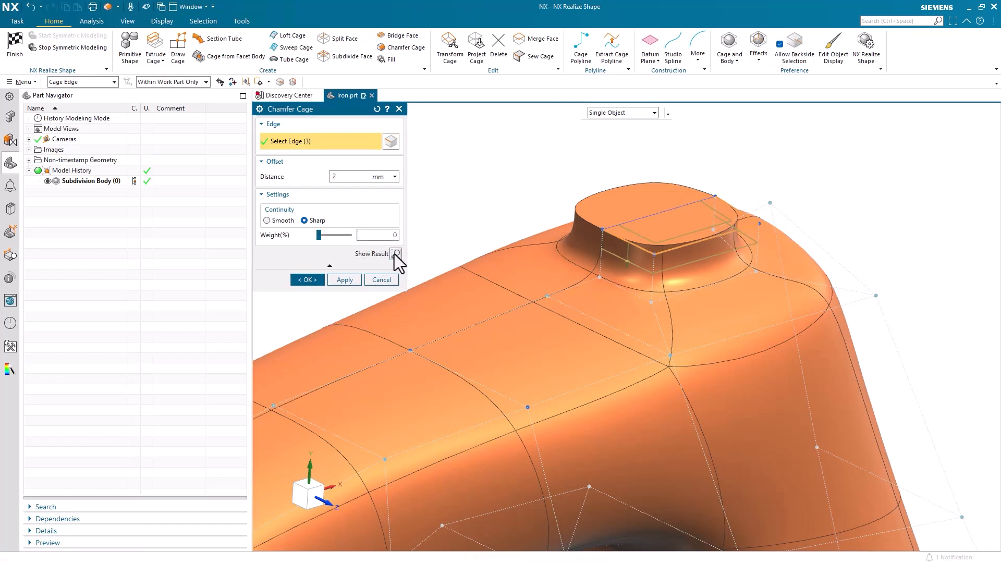
{"action": "left_click", "coordinate": [305, 280]}
Chamfer the two cage edges at the front and rear base of the handle opening by 2 mm with Smooth continuity
{"action": "middle_click_drag", "start_coordinate": [380, 188], "coordinate": [876, 200]}
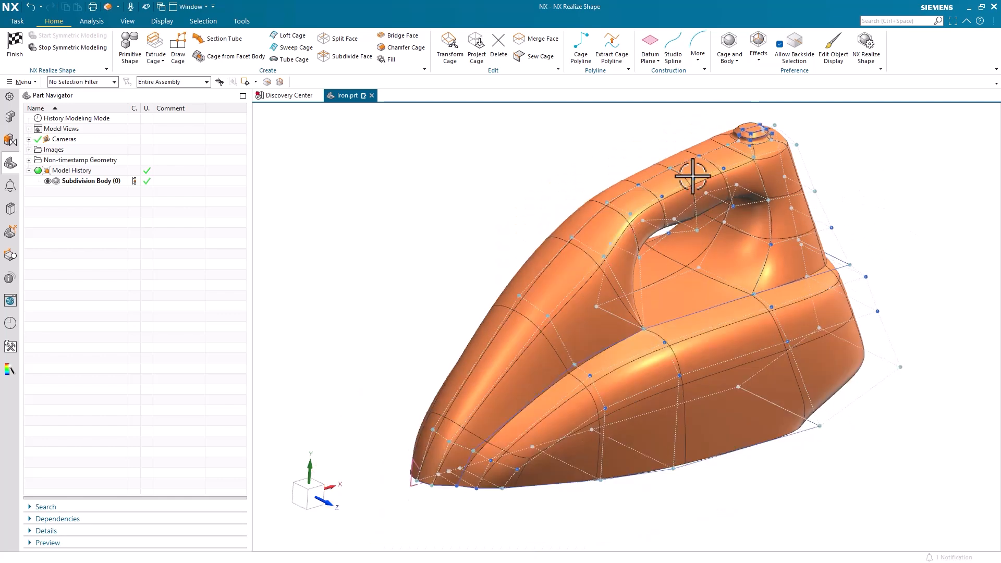
{"action": "left_click", "coordinate": [401, 47]}
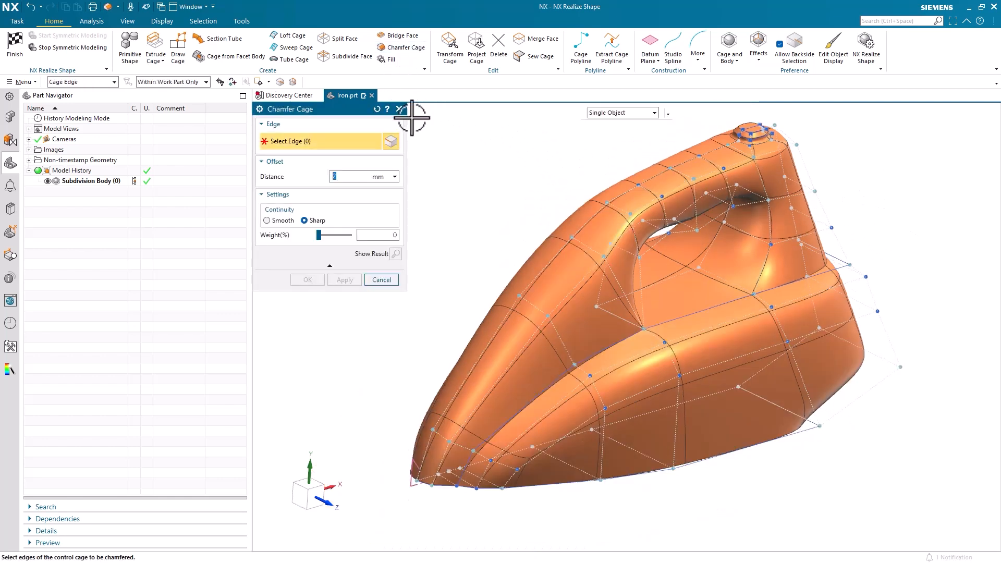
{"action": "left_click", "coordinate": [729, 290]}
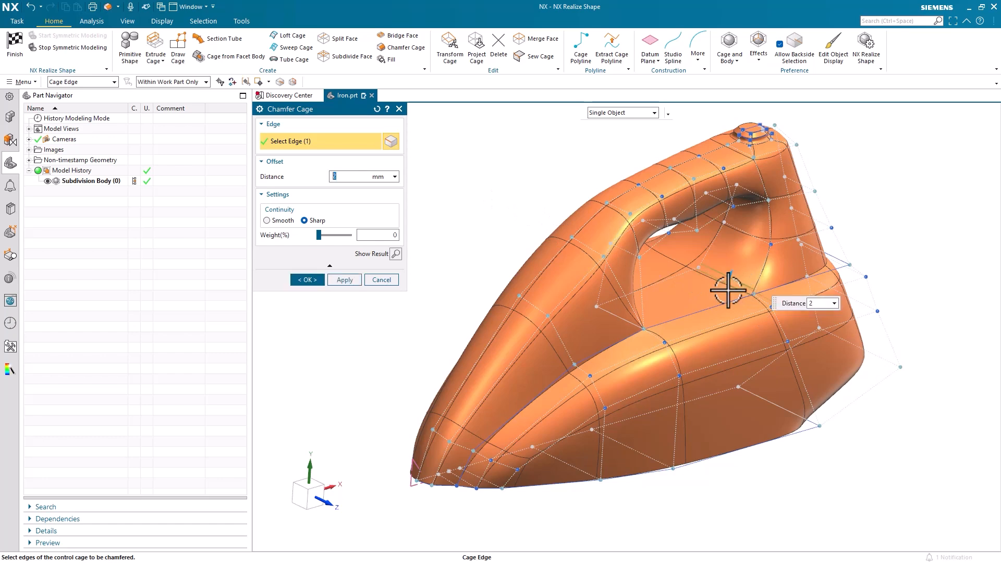
{"action": "middle_click_drag", "start_coordinate": [885, 227], "coordinate": [677, 269]}
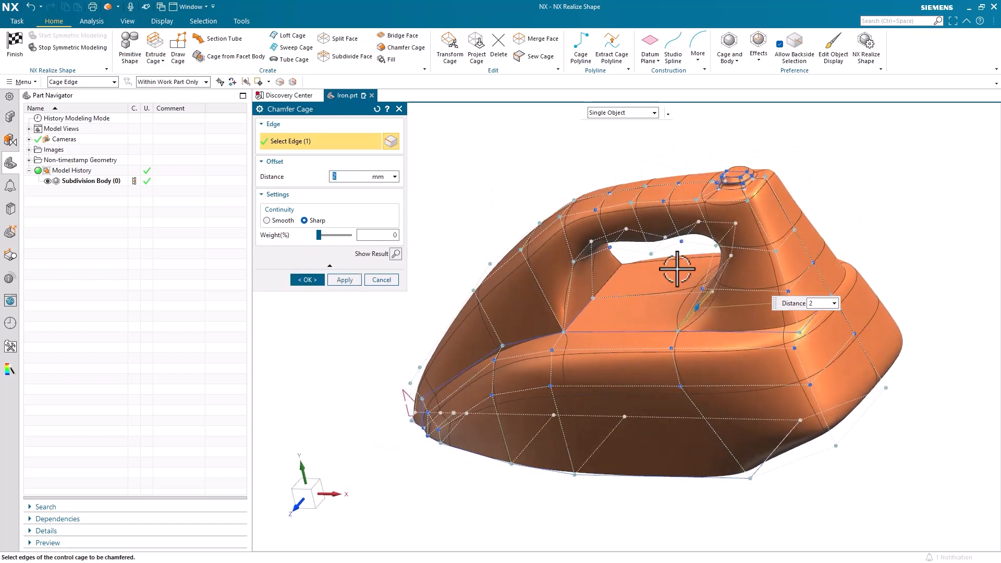
{"action": "left_click", "coordinate": [578, 314]}
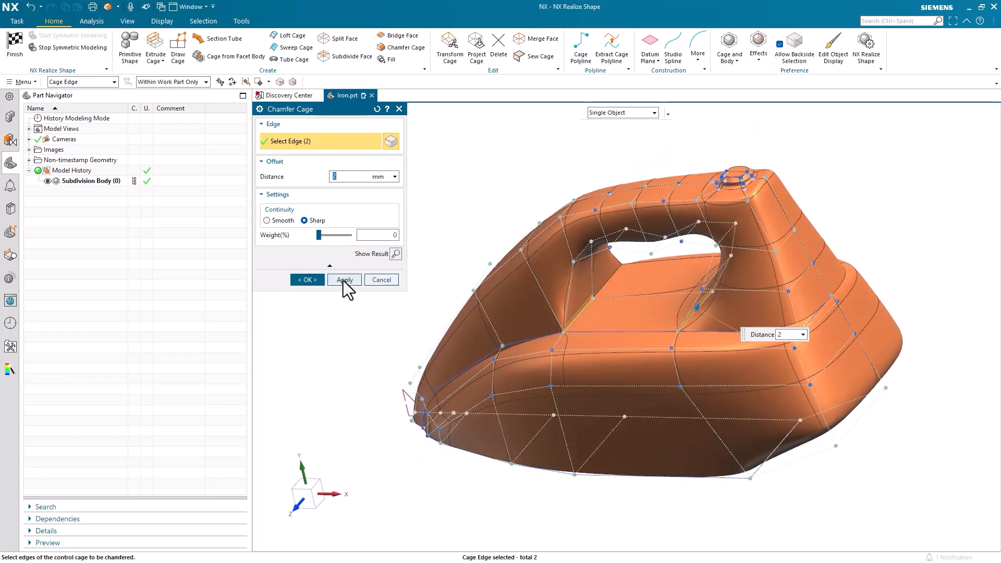
{"action": "left_click", "coordinate": [267, 220]}
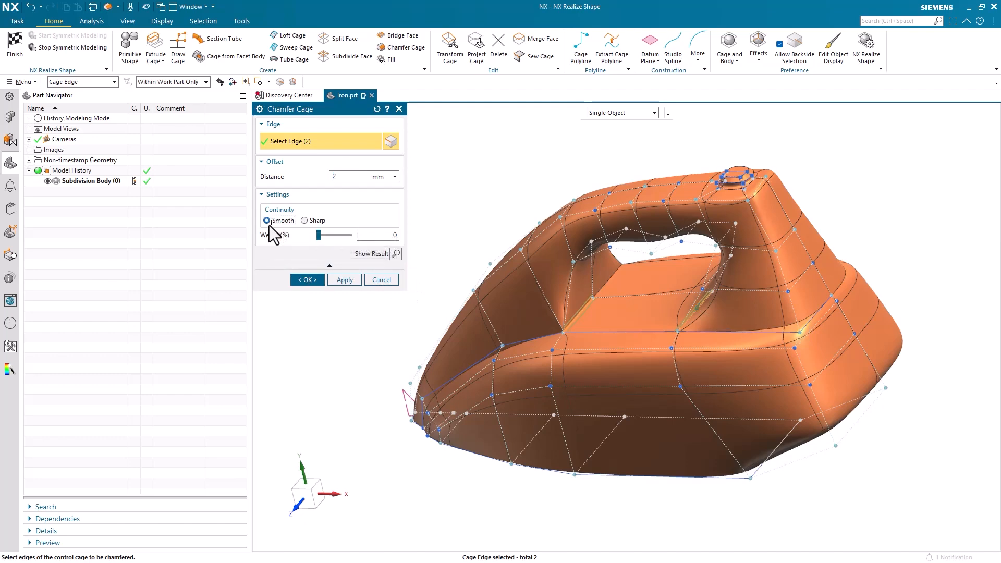
{"action": "left_click", "coordinate": [307, 279]}
Chamfer the three cage edges running from the nose along the side crease to the handle opening by 5 mm, previewing the result
{"action": "middle_click_drag", "start_coordinate": [308, 280], "coordinate": [353, 237]}
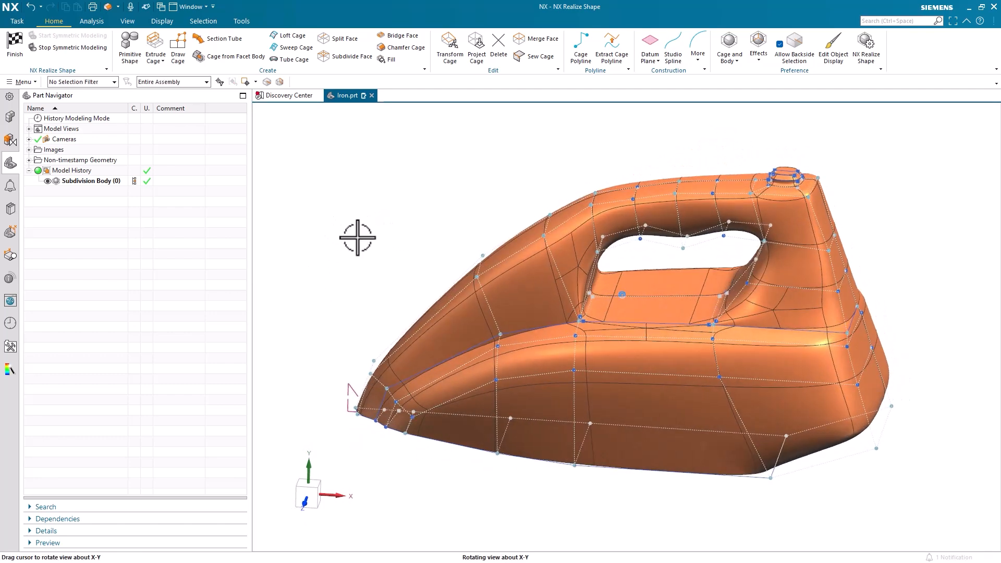
{"action": "left_click", "coordinate": [405, 48]}
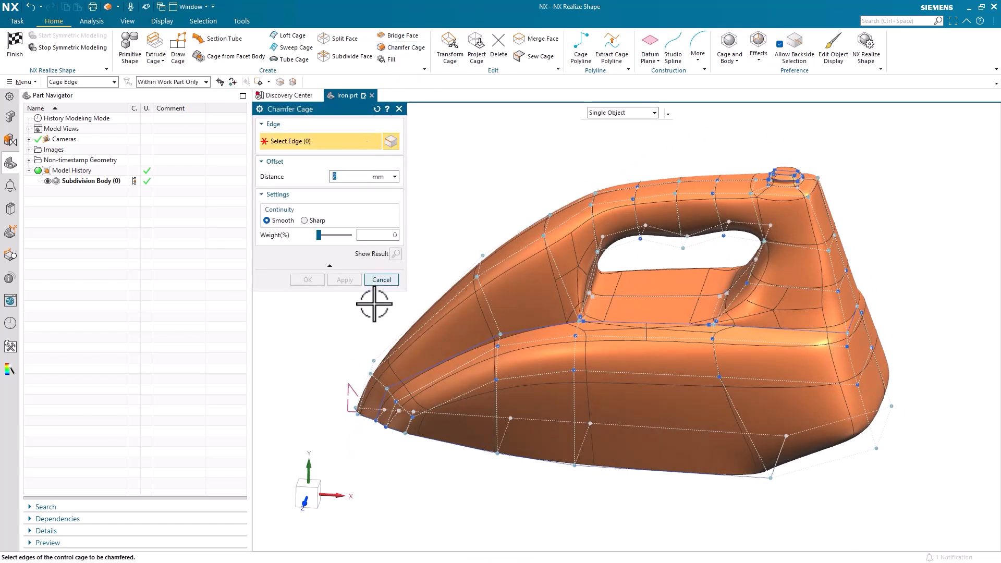
{"action": "scroll", "coordinate": [391, 415], "scroll_direction": "up", "scroll_amount": 5}
{"action": "left_click", "coordinate": [379, 403]}
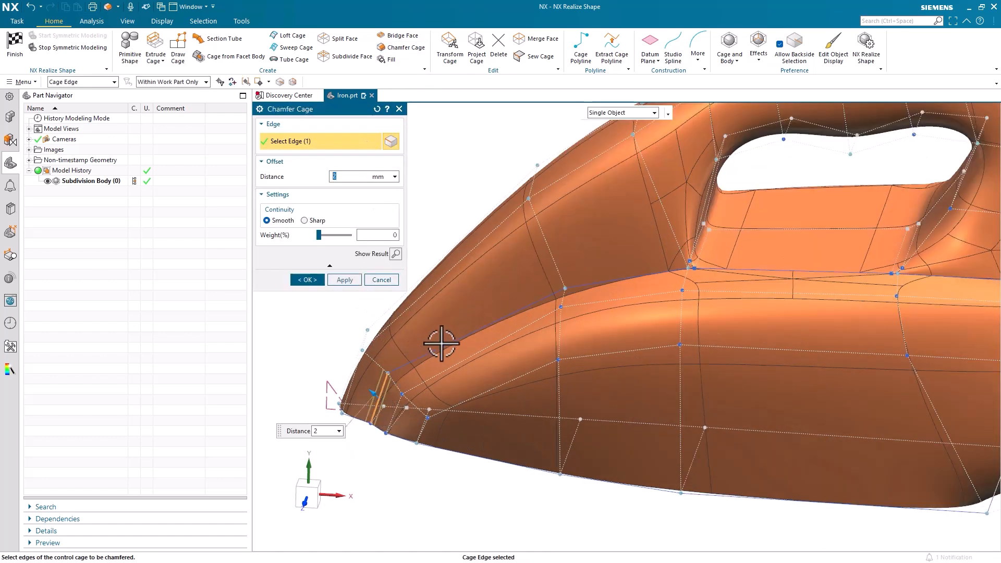
{"action": "left_click", "coordinate": [518, 320]}
{"action": "left_click", "coordinate": [620, 278]}
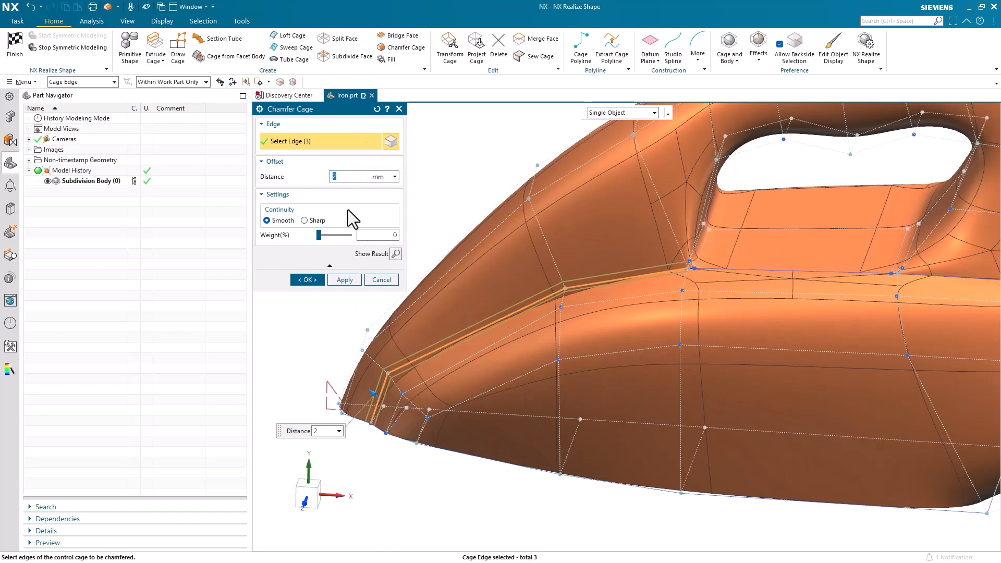
{"action": "type", "text": "5"}
{"action": "key", "text": "Return"}
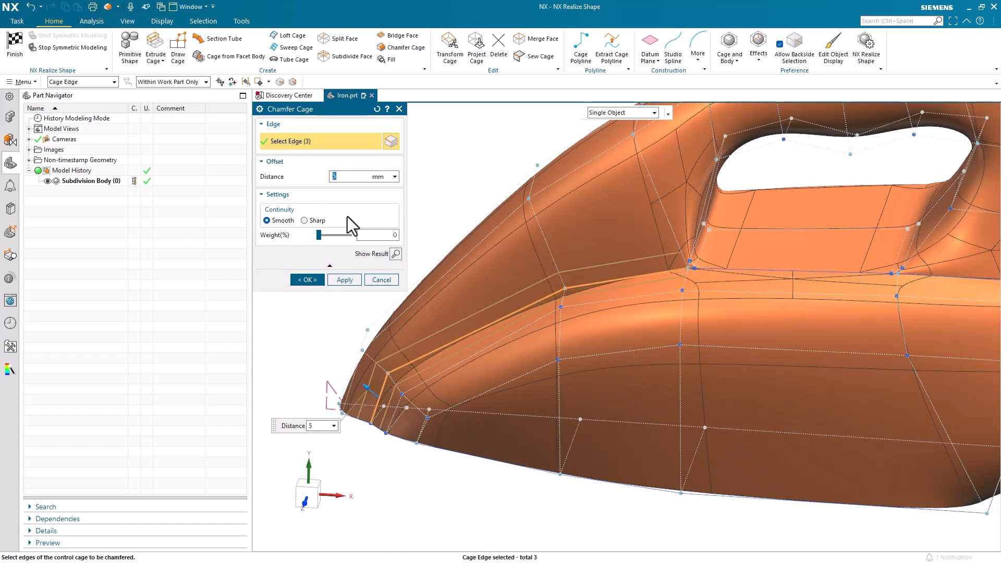
{"action": "left_click", "coordinate": [395, 254]}
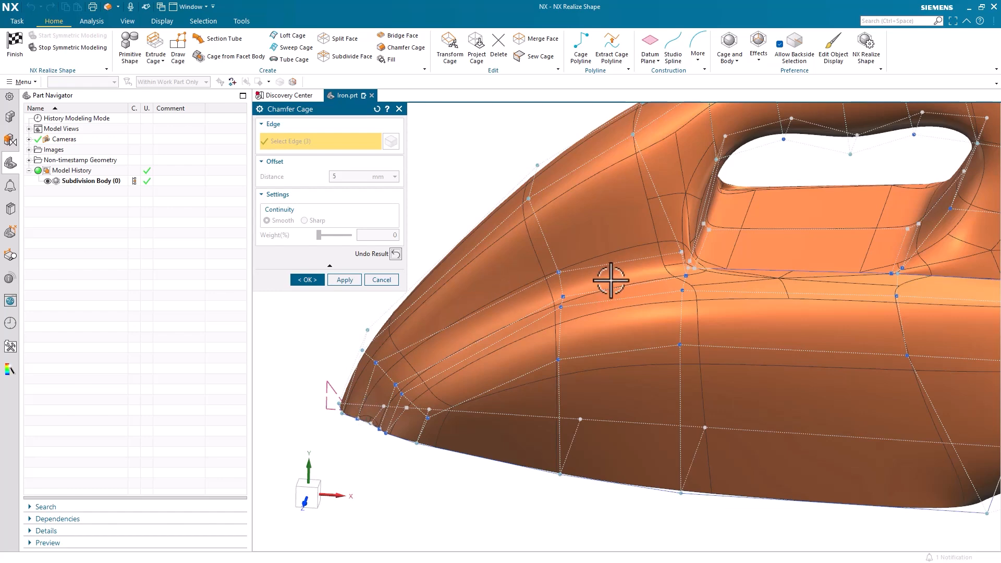
{"action": "left_click", "coordinate": [305, 280]}
Finish the subdivision body edit, return to the modeling environment and view the reshaped iron
{"action": "scroll", "coordinate": [319, 306], "scroll_direction": "down", "scroll_amount": 3}
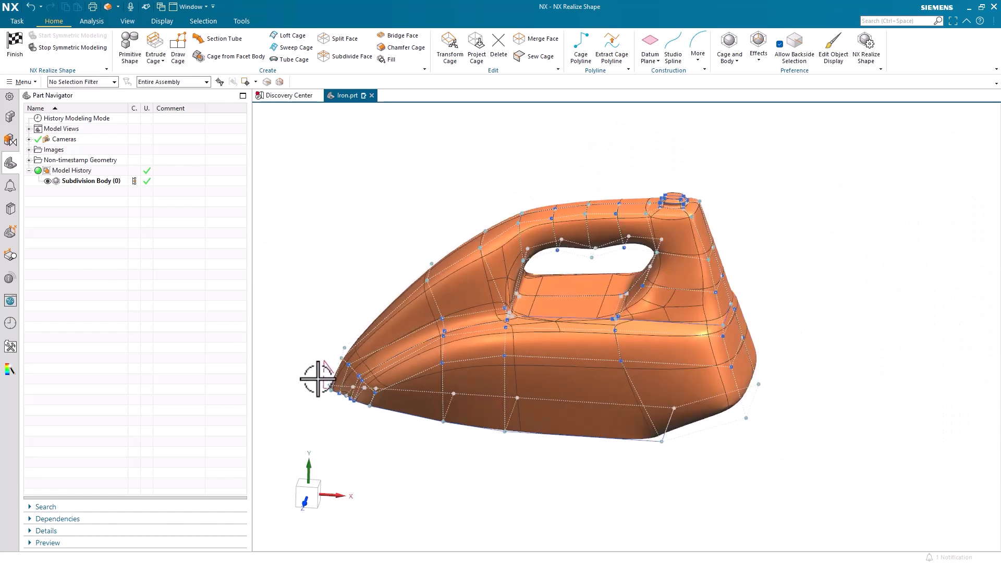
{"action": "middle_click_drag", "start_coordinate": [335, 270], "coordinate": [392, 265]}
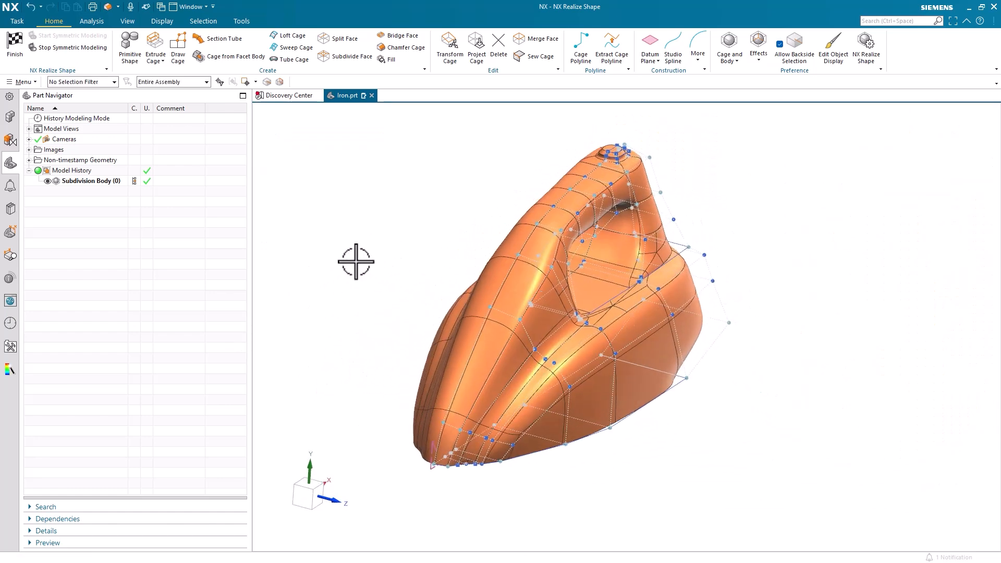
{"action": "left_click", "coordinate": [14, 44]}
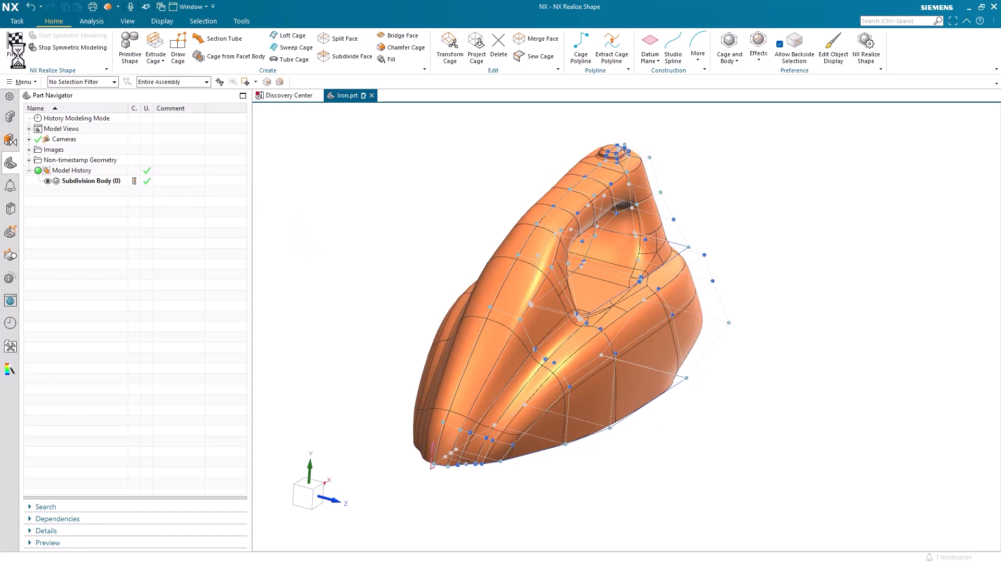
{"action": "middle_click_drag", "start_coordinate": [379, 313], "coordinate": [453, 455]}
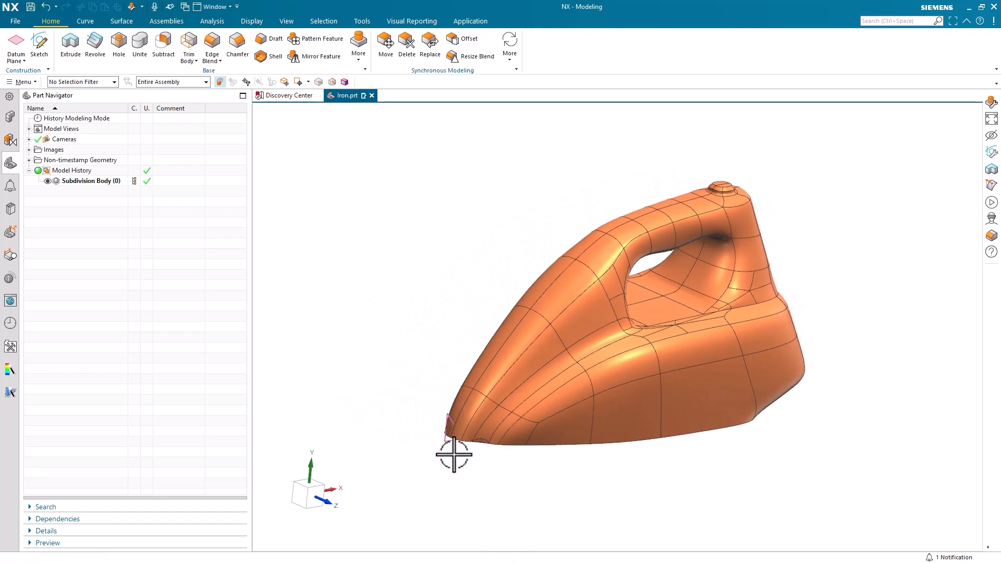